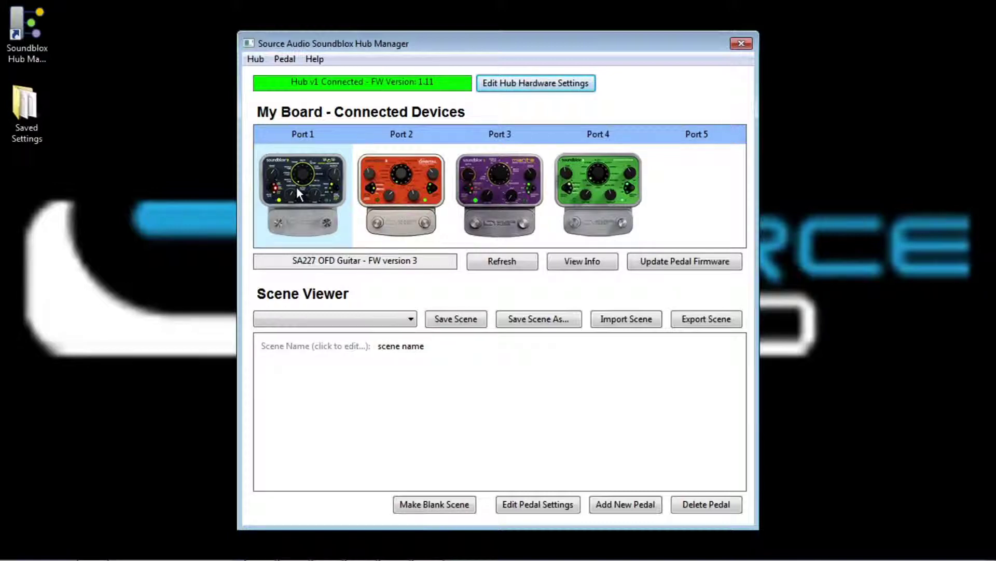
# Step: Select each connected pedal on Ports 1 to 4 to examine its model name and firmware version
pyautogui.click(426, 179)
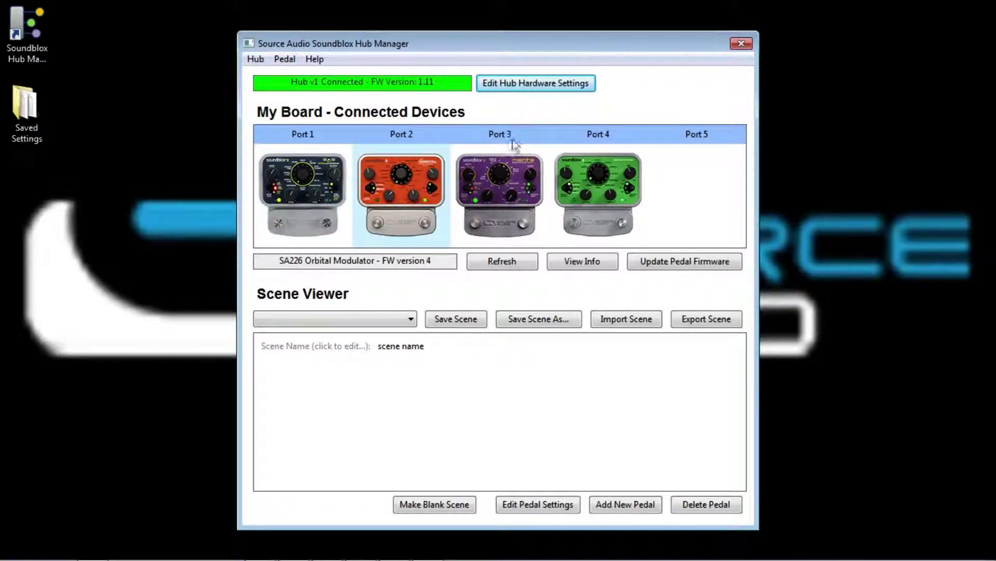
pyautogui.click(515, 177)
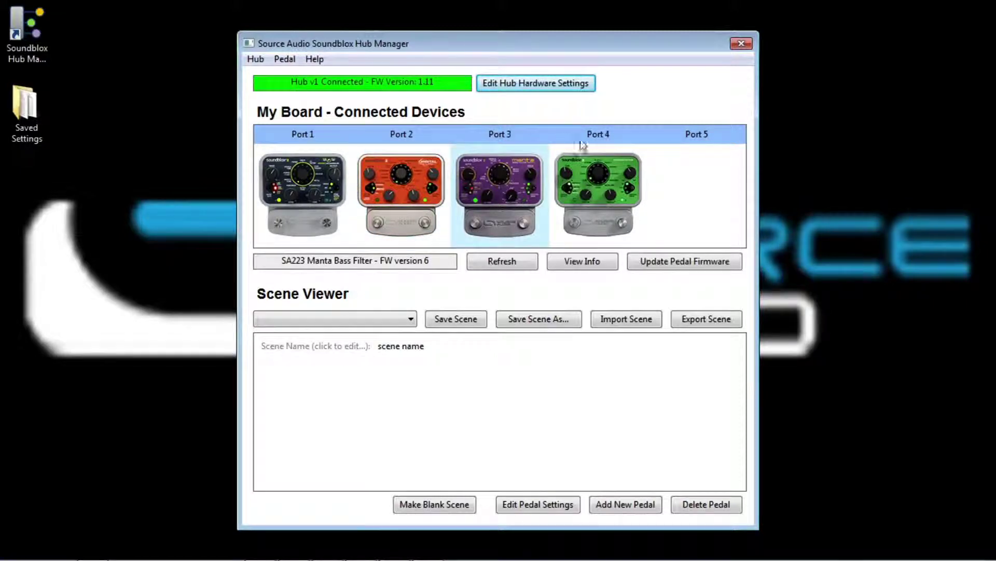
pyautogui.click(598, 176)
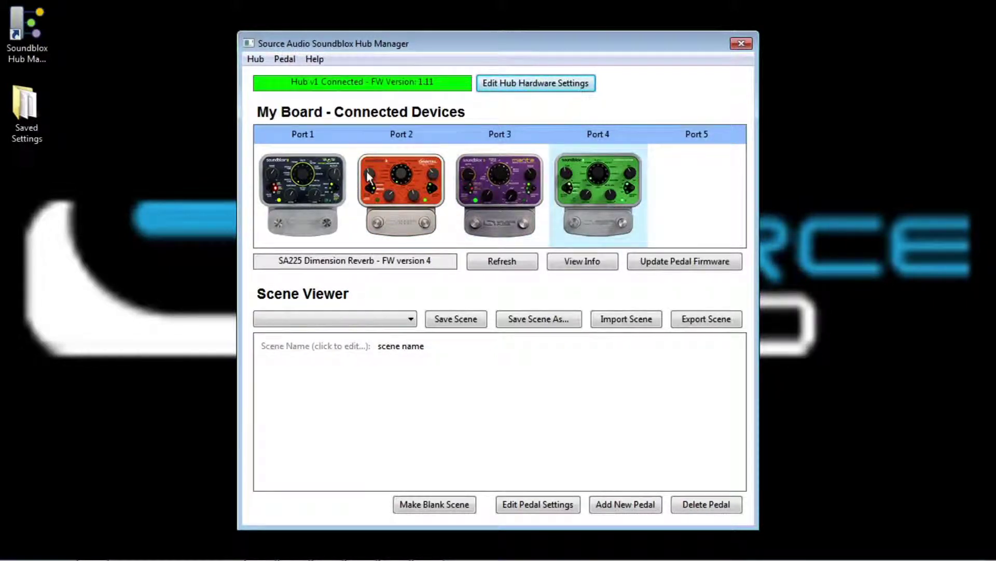
pyautogui.click(307, 188)
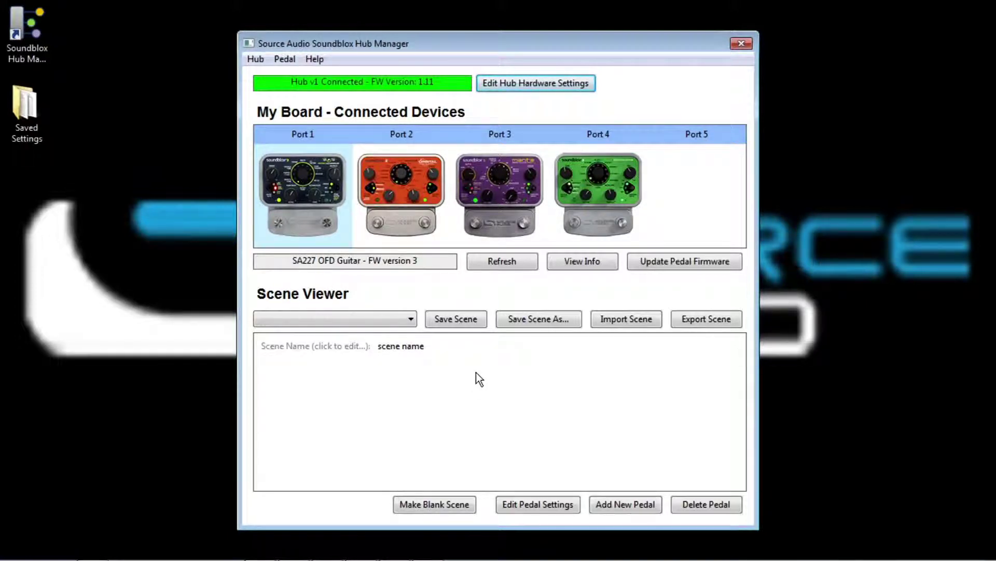
# Step: Browse the whole list of stored scenes, including the empty slots, and close it without choosing one
pyautogui.click(411, 321)
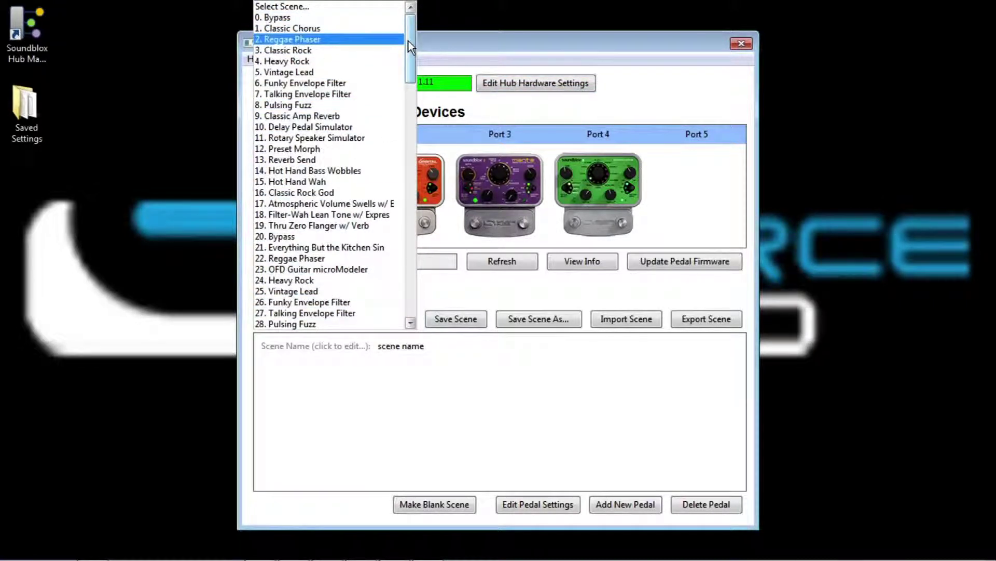
pyautogui.moveTo(410, 44); pyautogui.dragTo(410, 306)
pyautogui.scroll(20, 400, 300)
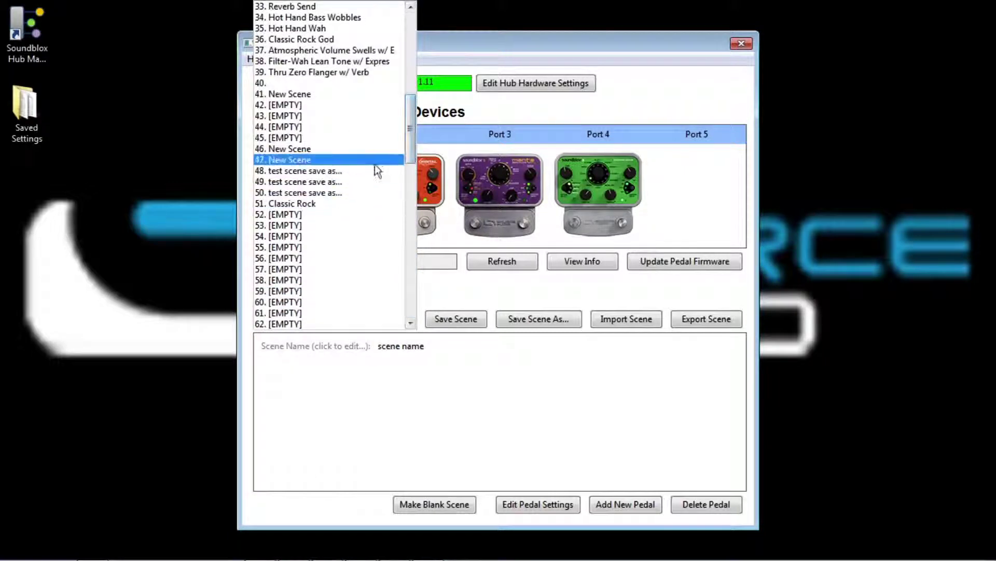
pyautogui.scroll(6, 378, 172)
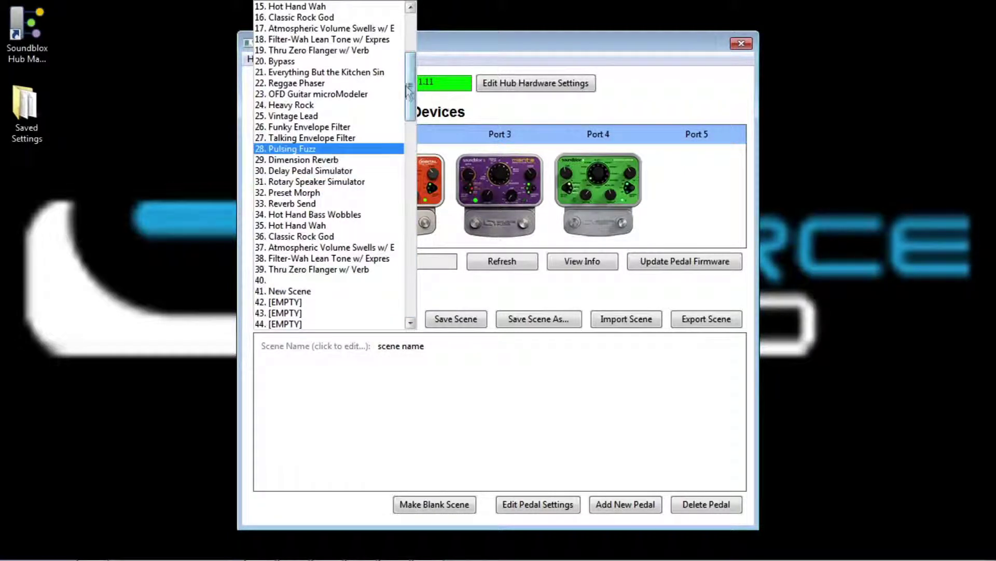
pyautogui.moveTo(409, 91); pyautogui.dragTo(410, 52)
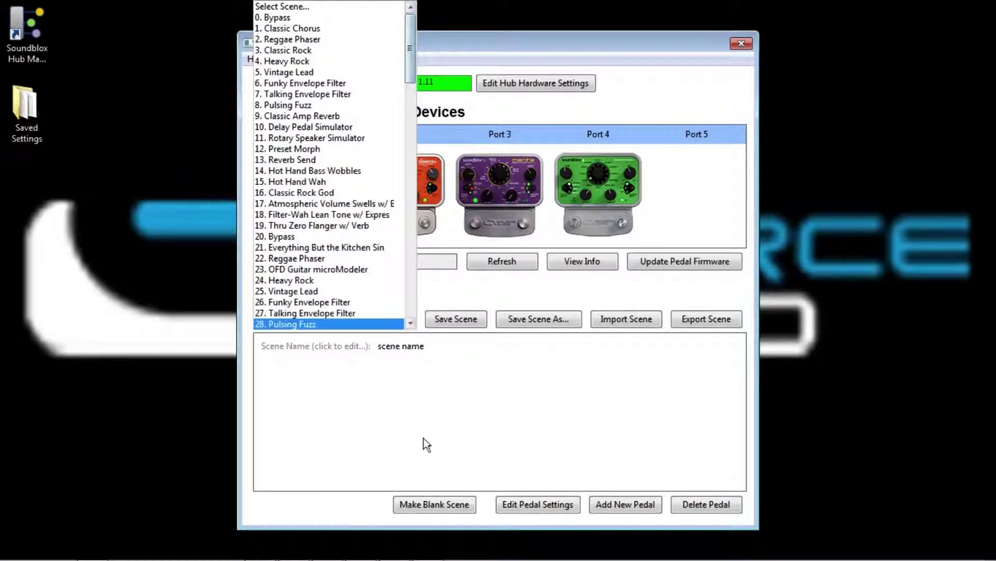
pyautogui.click(418, 390)
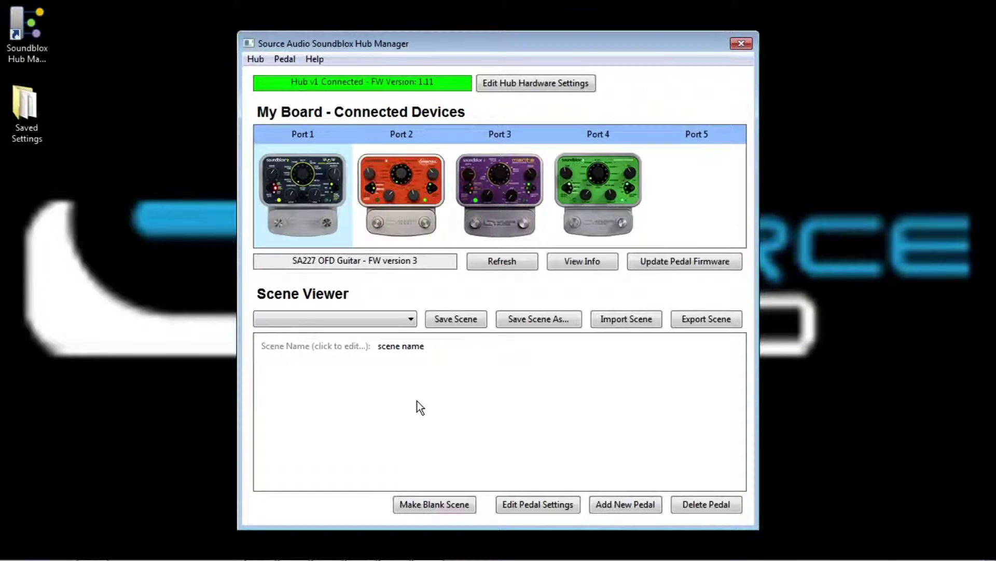
pyautogui.click(434, 504)
pyautogui.click(626, 508)
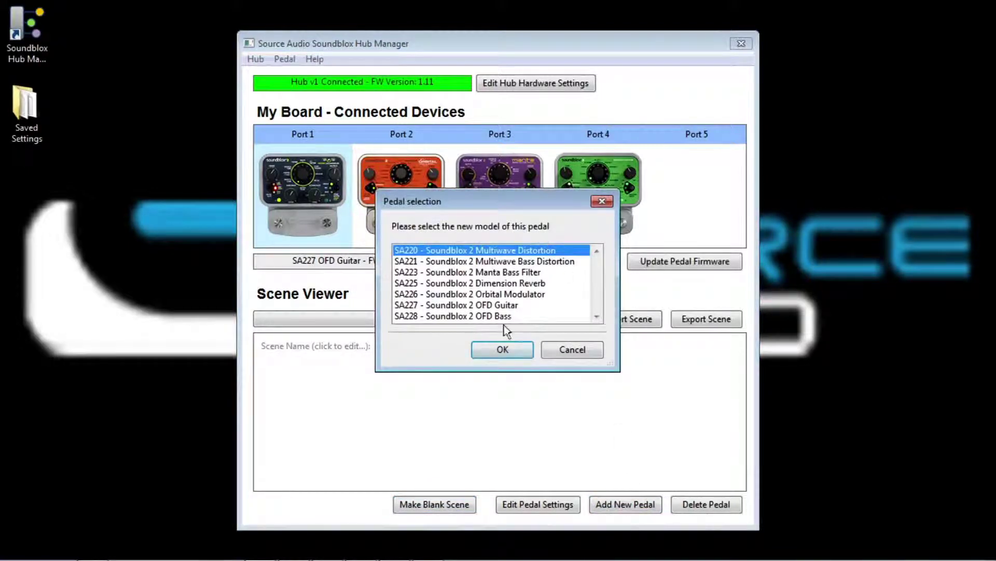
pyautogui.click(556, 350)
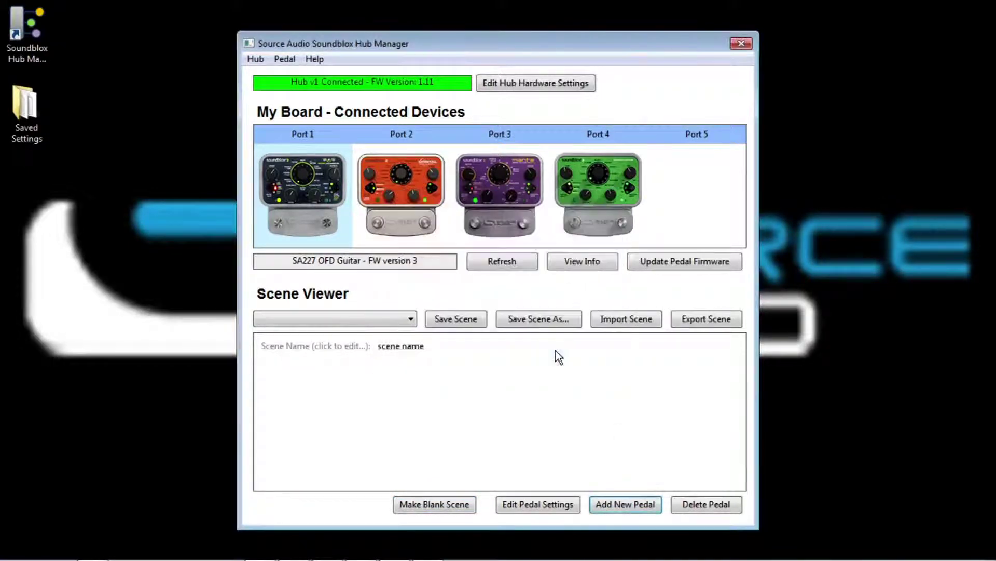
# Step: Add the OFD Guitar pedal from Port 1 to the blank scene and open its parameter editor
pyautogui.click(478, 178)
pyautogui.click(607, 187)
pyautogui.click(288, 188)
pyautogui.moveTo(301, 181); pyautogui.dragTo(304, 414)
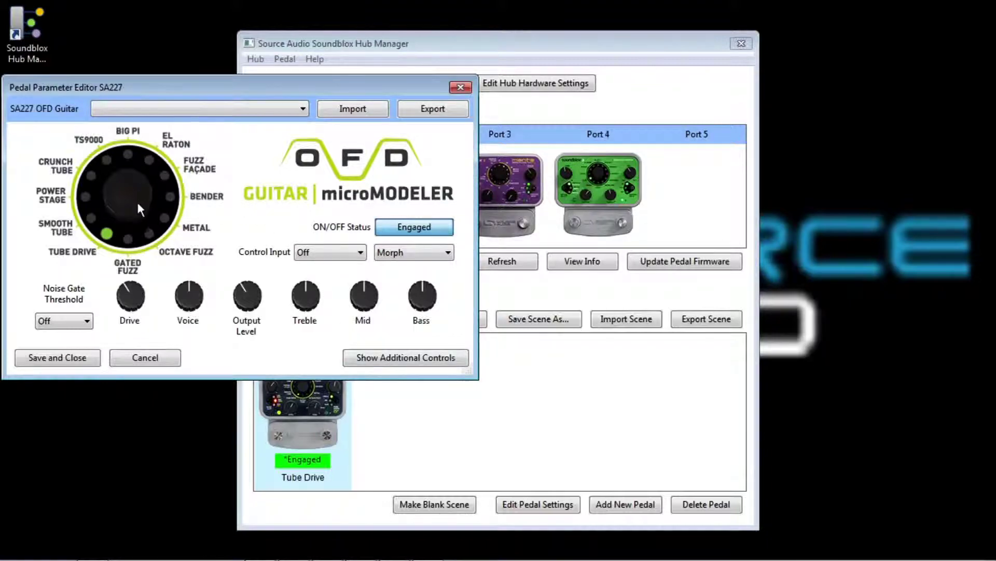
# Step: Set the OFD Guitar pedal's effect to Crunch Tube, adjust Drive to about the 10:30 position, and save its settings
pyautogui.moveTo(126, 195)
pyautogui.mouseDown()
pyautogui.moveTo(127, 167)
pyautogui.moveTo(126, 201)
pyautogui.mouseUp()
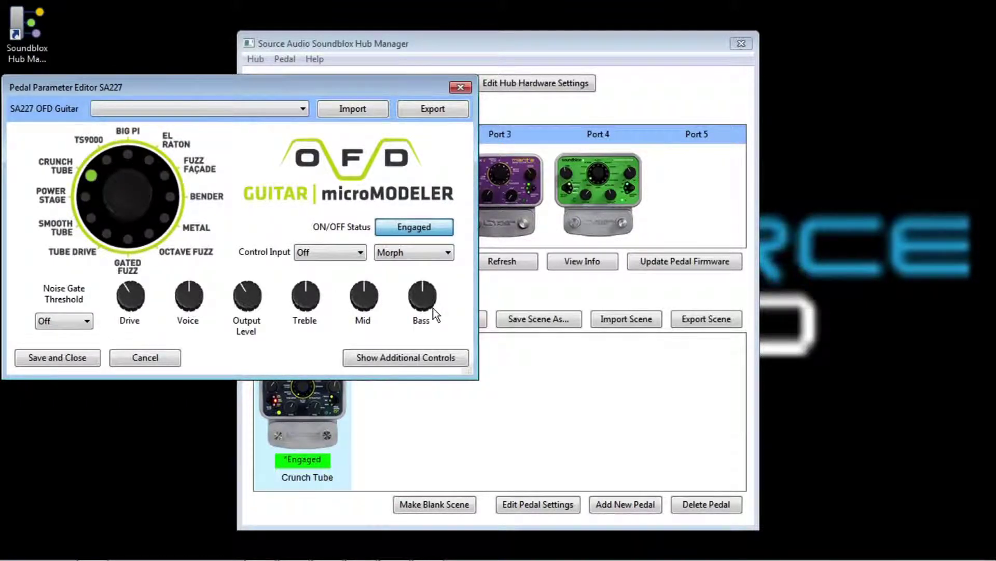
pyautogui.moveTo(132, 298); pyautogui.dragTo(131, 318)
pyautogui.moveTo(126, 293); pyautogui.dragTo(116, 246)
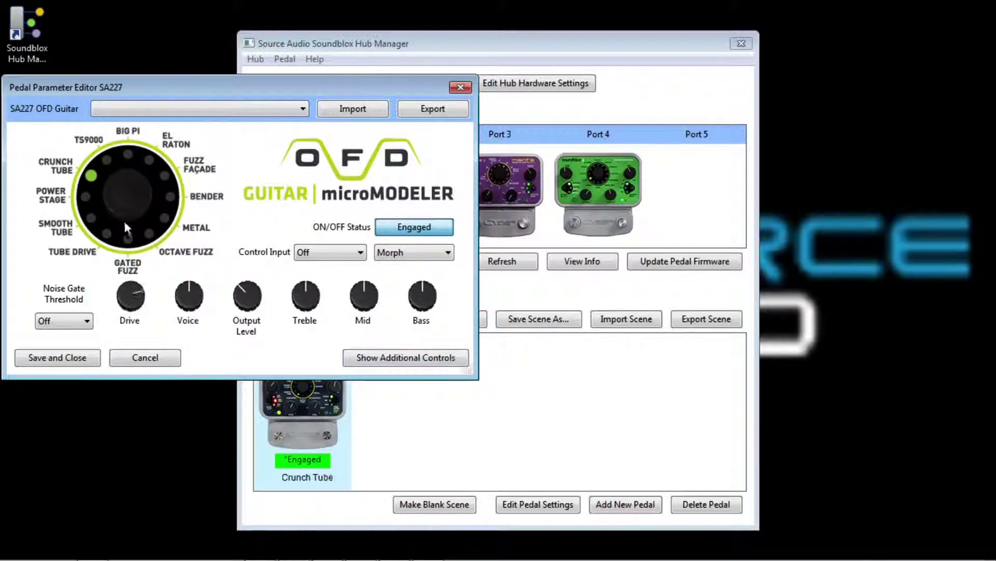
pyautogui.moveTo(131, 294); pyautogui.dragTo(144, 303)
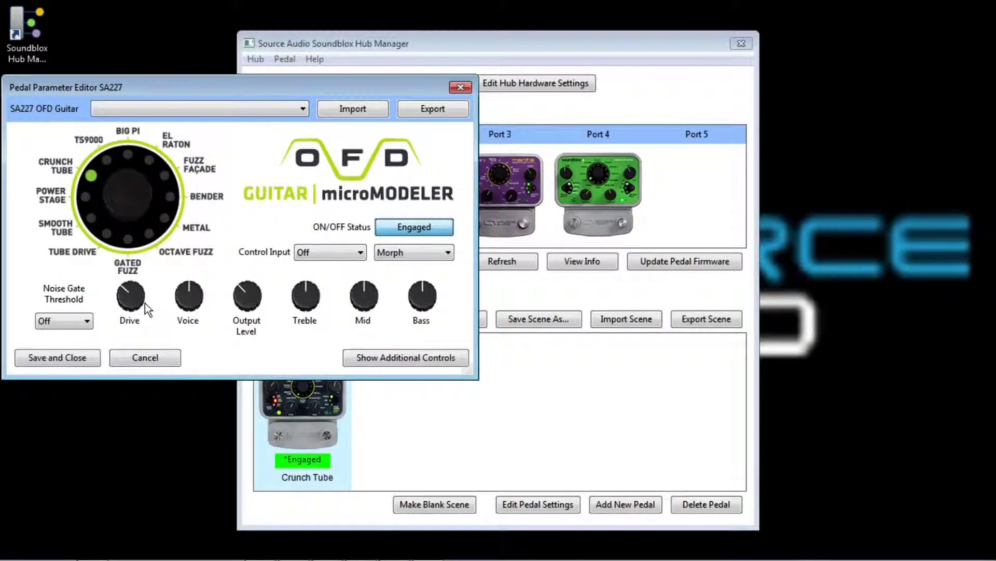
pyautogui.click(59, 358)
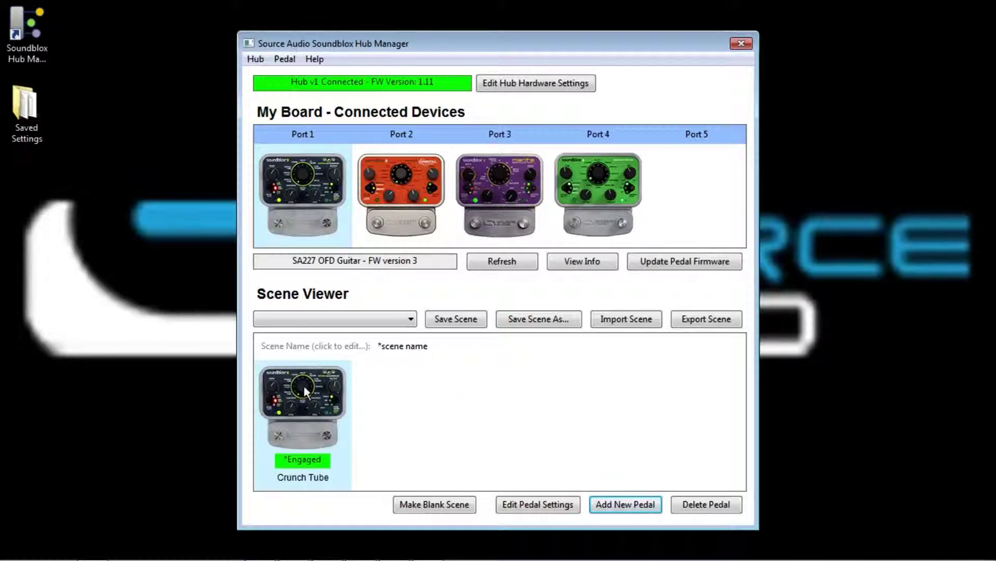
# Step: Load scene 0, Bypass, continuing without preserving the changes to the current scene
pyautogui.click(409, 318)
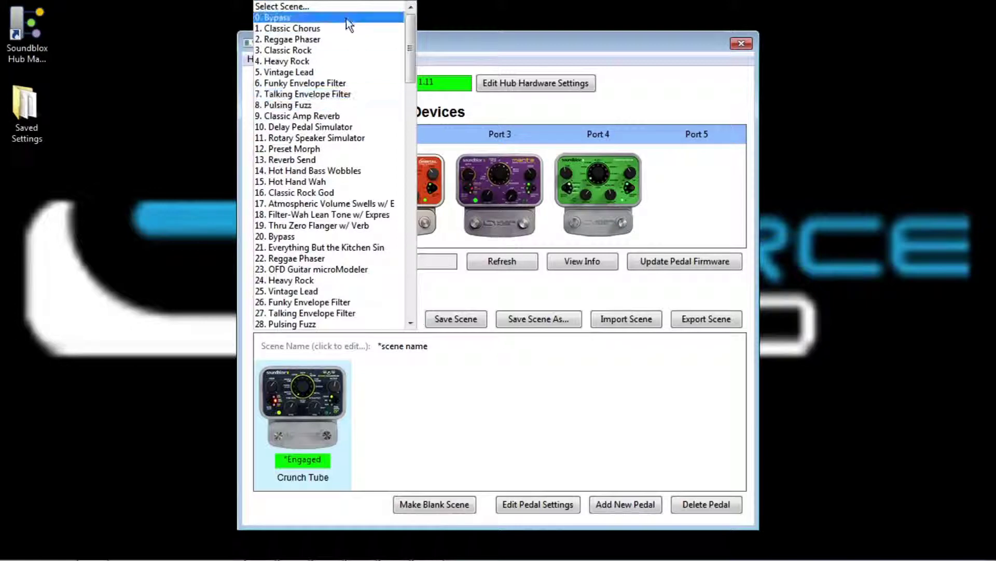
pyautogui.click(303, 18)
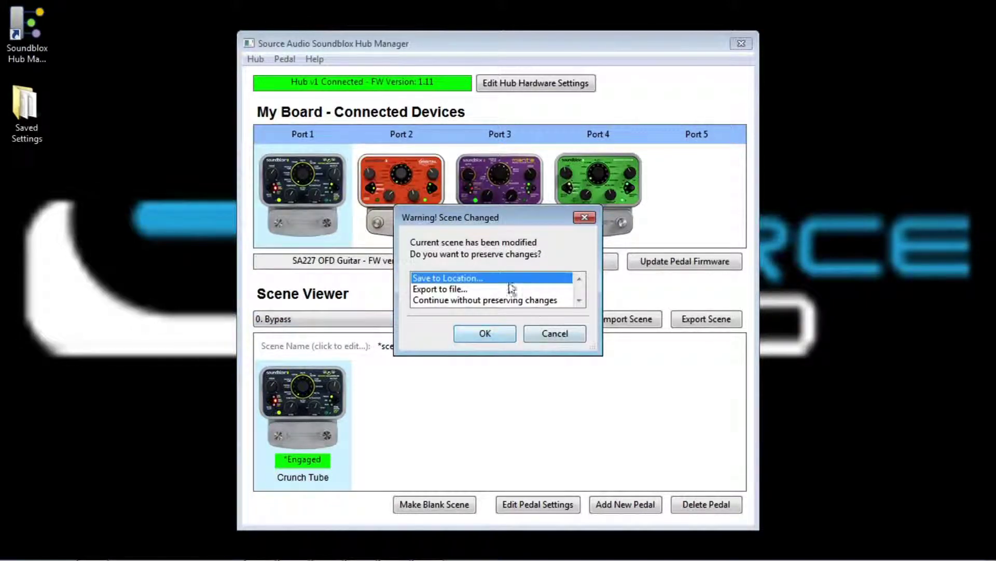
pyautogui.click(447, 303)
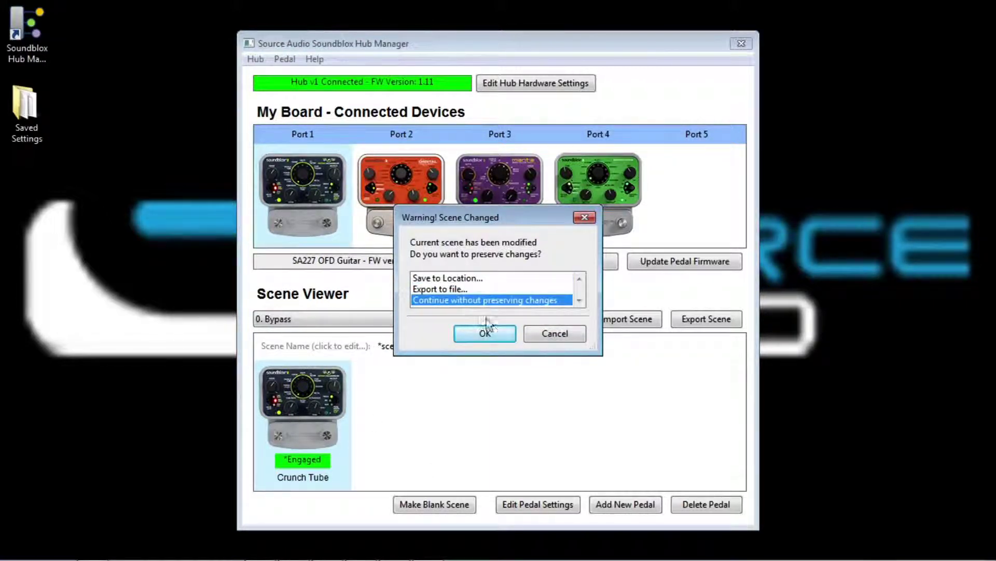
pyautogui.click(493, 332)
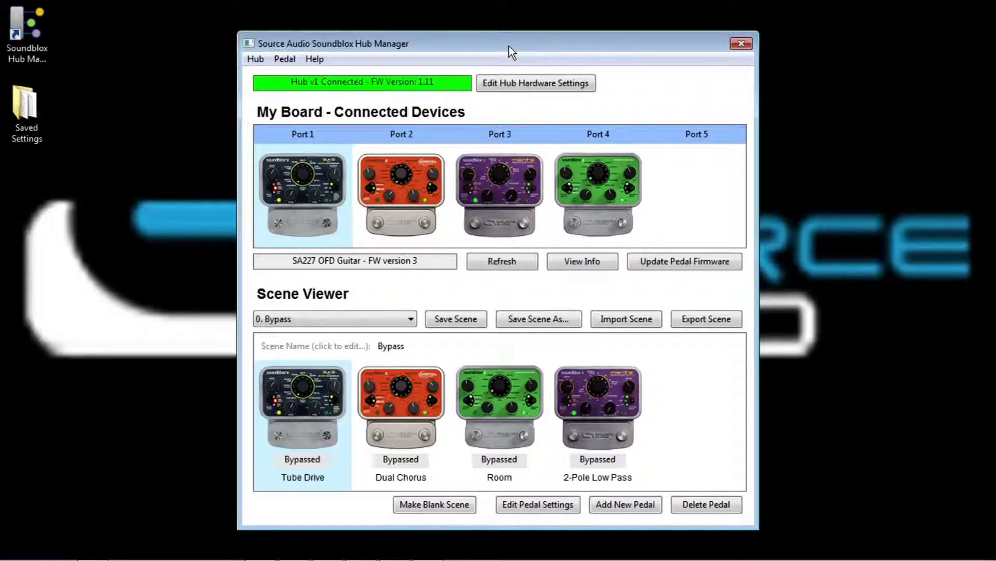
# Step: Load scene 2, Reggae Phaser, and open the settings of its 4 Stage Phaser pedal
pyautogui.click(393, 315)
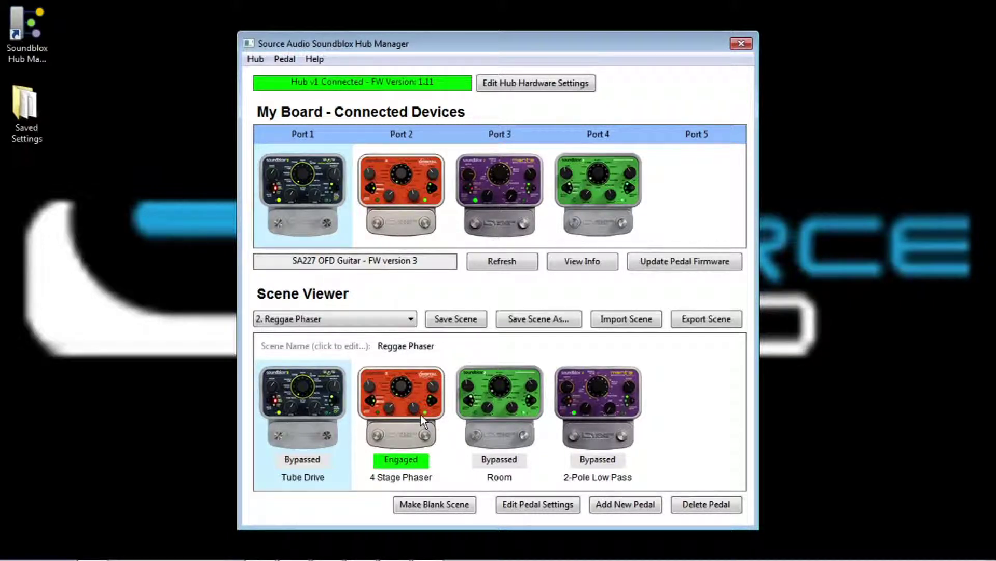
pyautogui.click(420, 413)
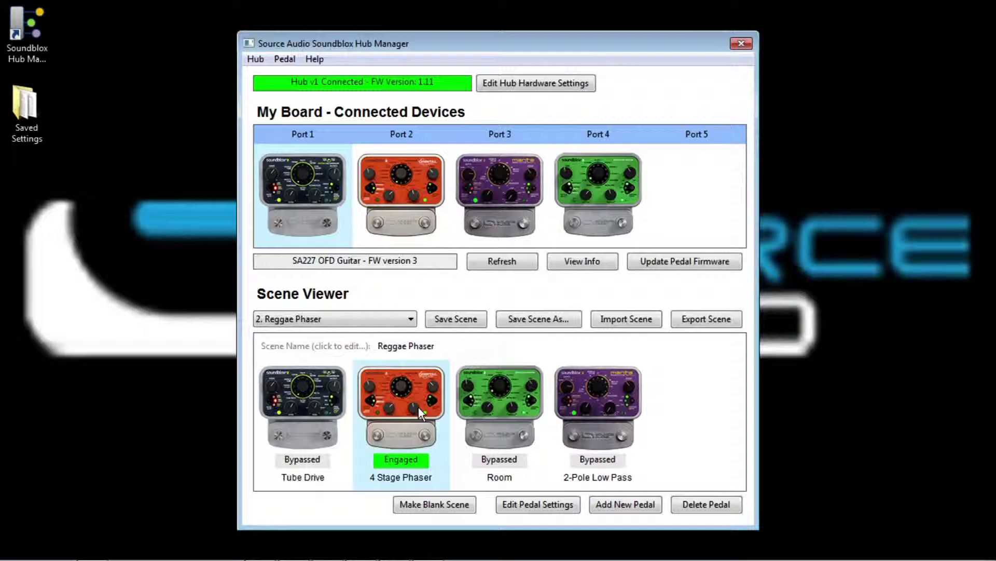
pyautogui.click(553, 506)
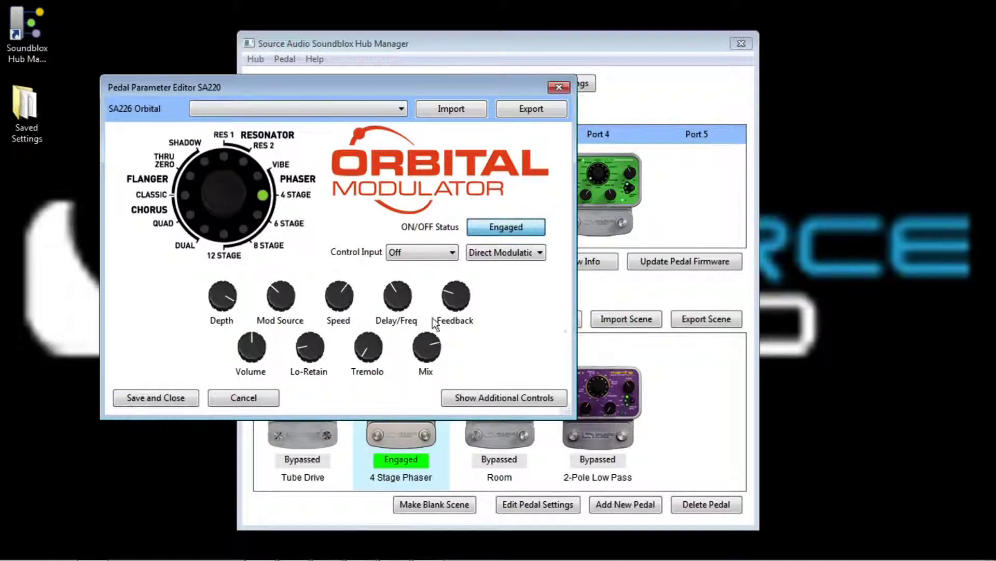
# Step: Lower the phaser's Speed knob to about the 10:30 position and save both the pedal settings and the scene
pyautogui.moveTo(349, 328); pyautogui.dragTo(353, 294)
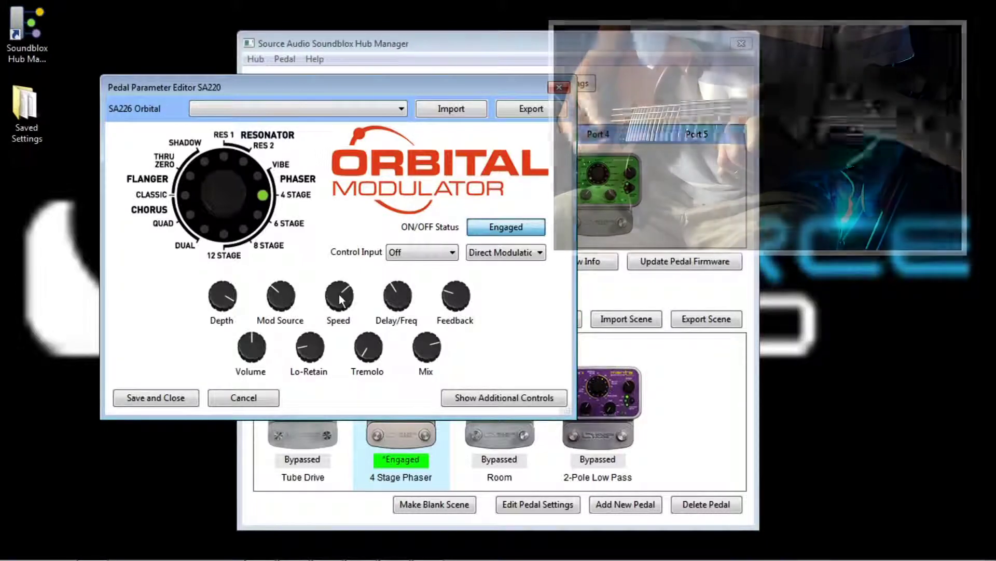
pyautogui.moveTo(340, 310); pyautogui.dragTo(345, 370)
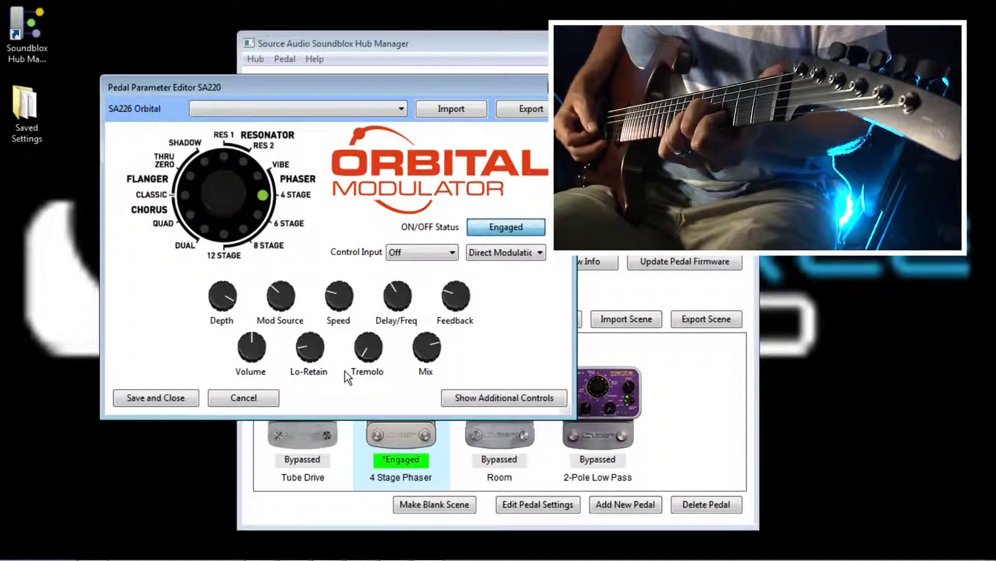
pyautogui.moveTo(345, 370)
pyautogui.mouseDown()
pyautogui.moveTo(355, 301)
pyautogui.moveTo(351, 329)
pyautogui.moveTo(362, 350)
pyautogui.moveTo(352, 363)
pyautogui.mouseUp()
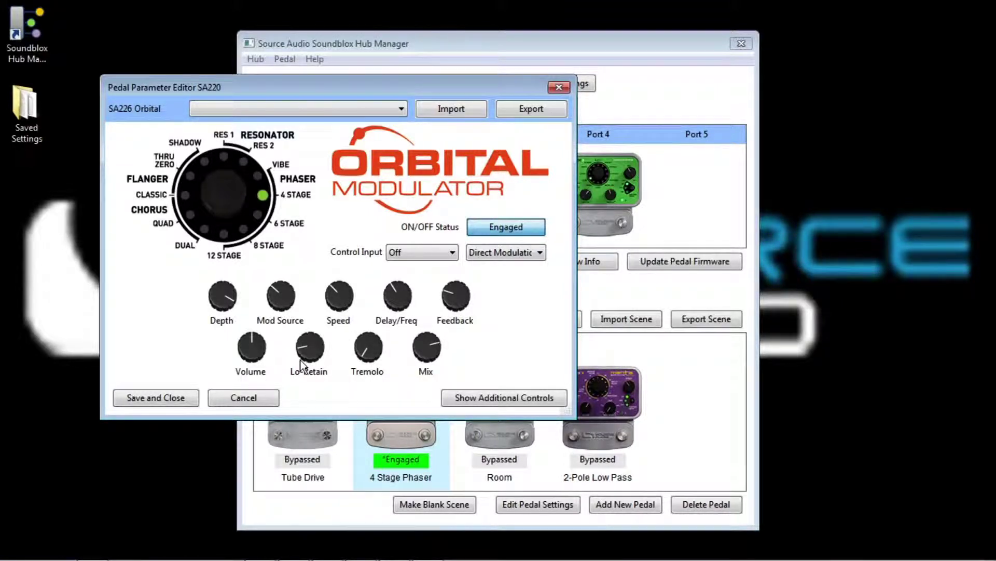
pyautogui.click(168, 398)
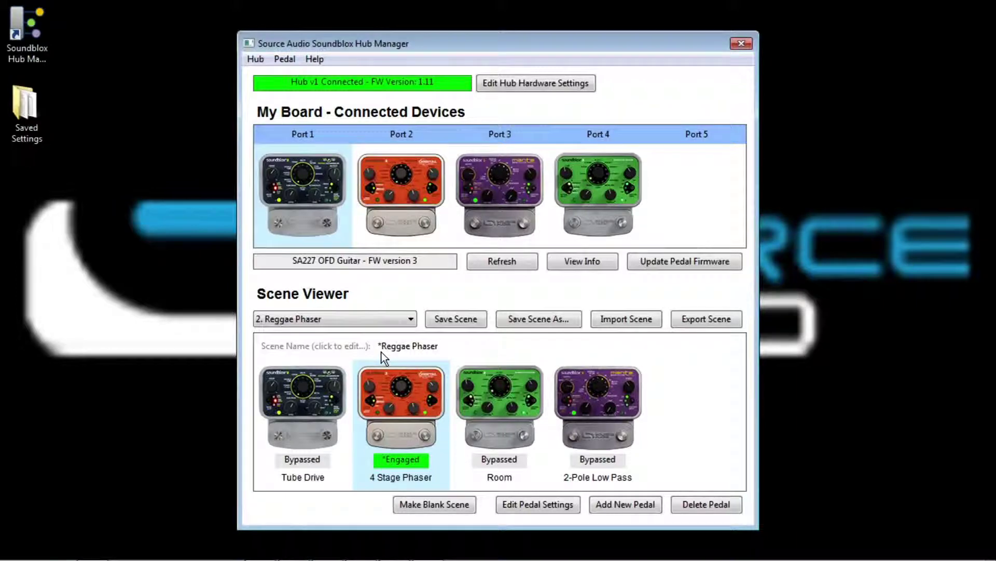
pyautogui.click(452, 318)
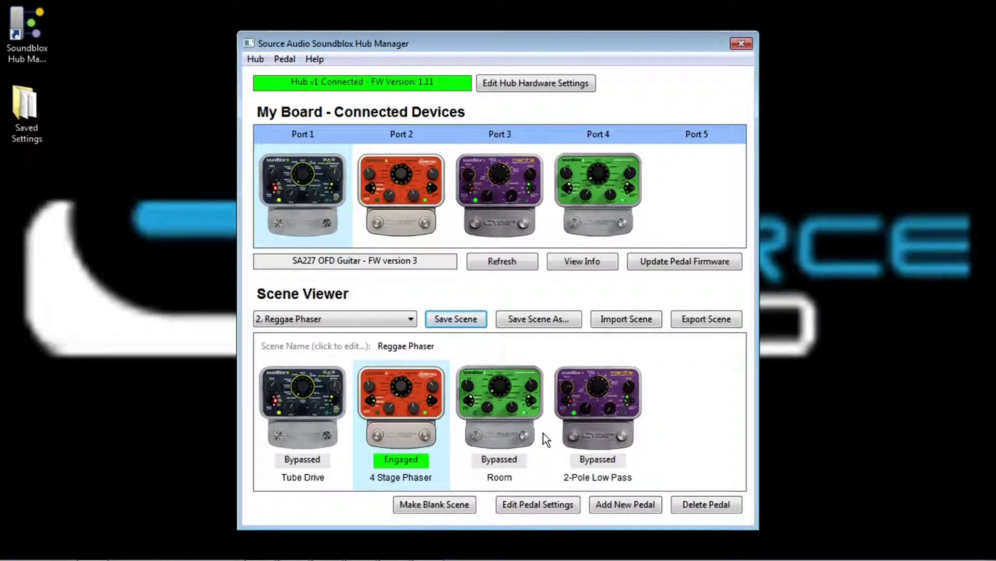
# Step: Open the settings of the scene's Room reverb pedal and toggle its status between Engaged and Bypassed, ending on Bypassed
pyautogui.click(506, 410)
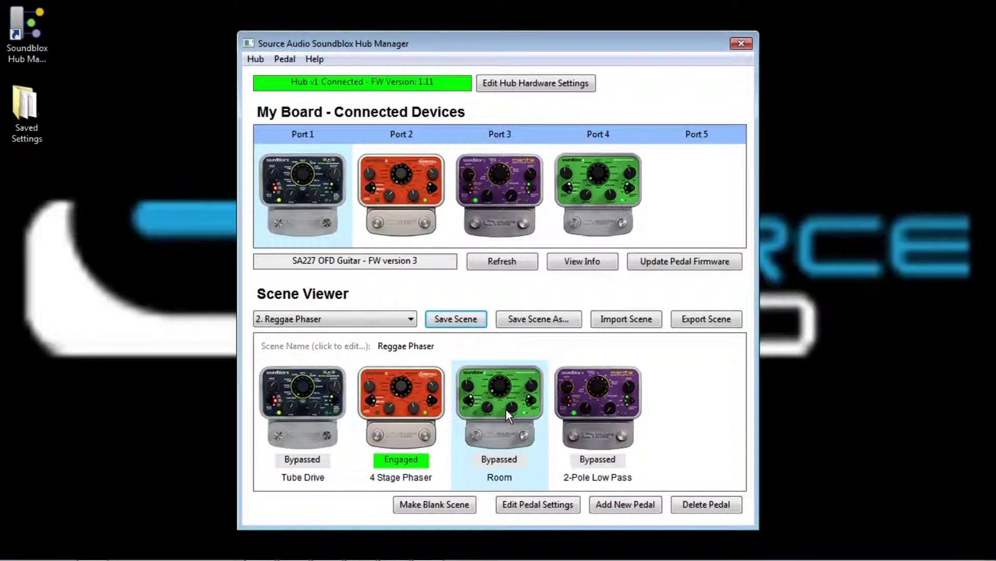
pyautogui.click(533, 503)
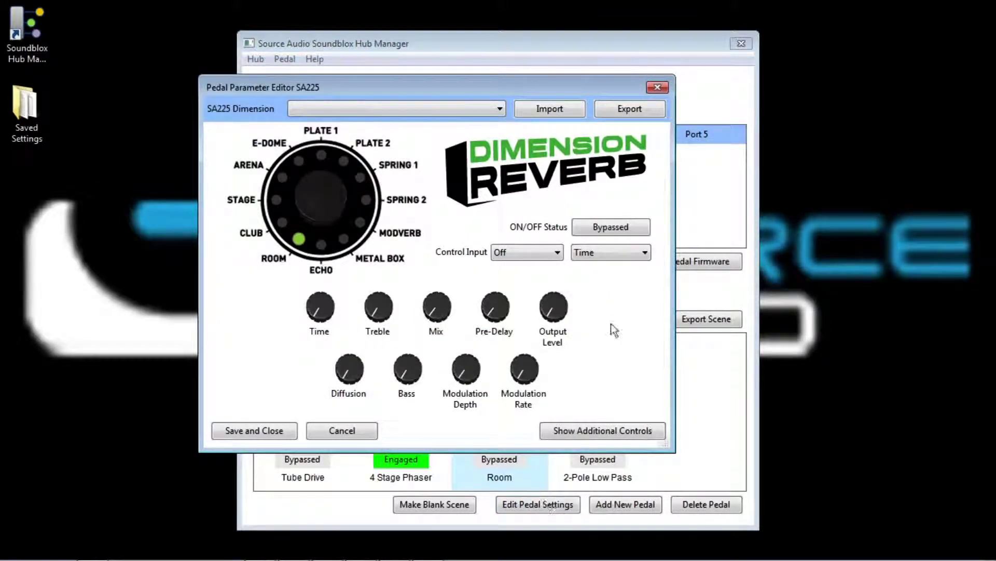
pyautogui.click(612, 229)
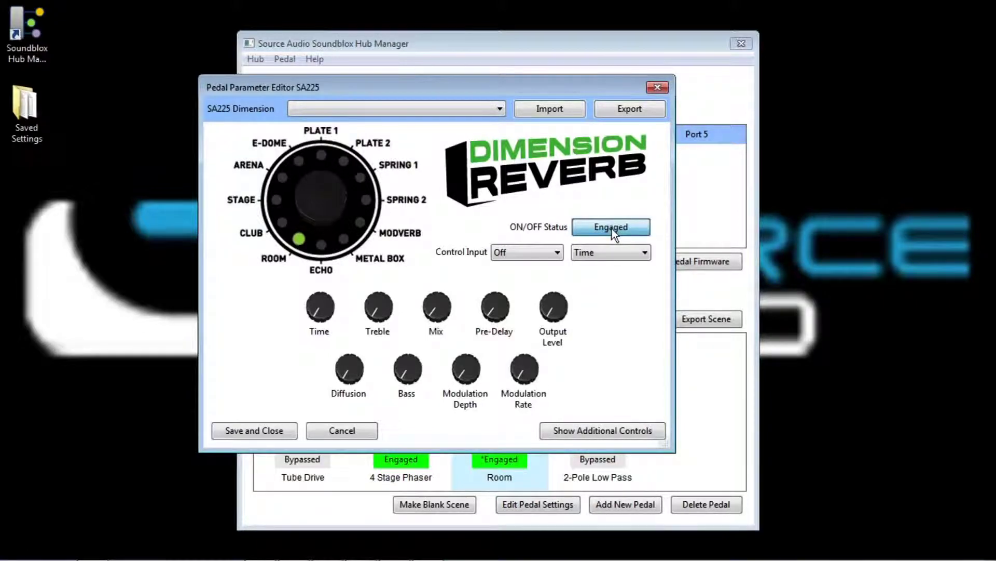
pyautogui.click(612, 228)
pyautogui.click(612, 229)
pyautogui.click(612, 229)
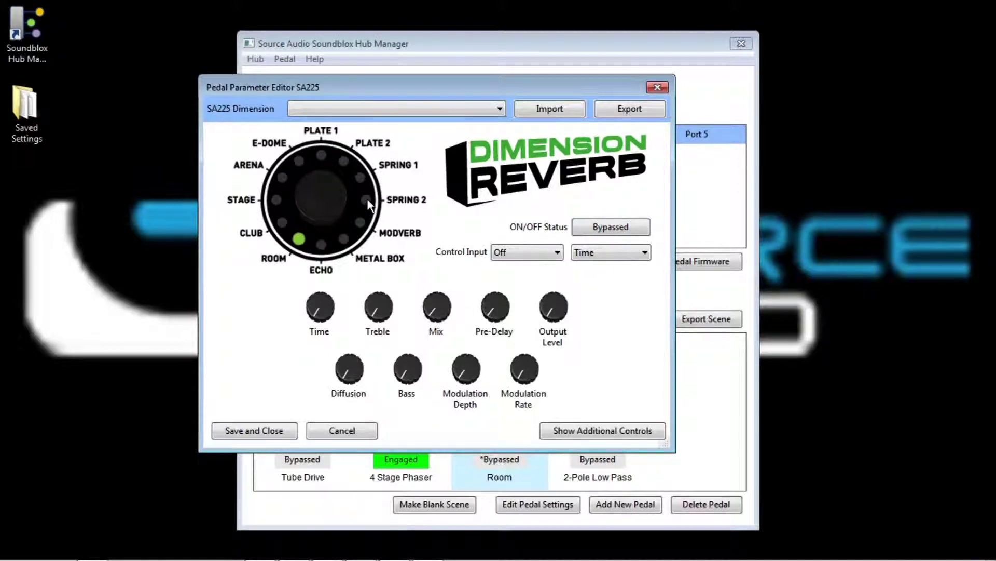
# Step: Set the reverb type to Spring 1 and lower the Mix knob to about the 9 o'clock position
pyautogui.click(362, 177)
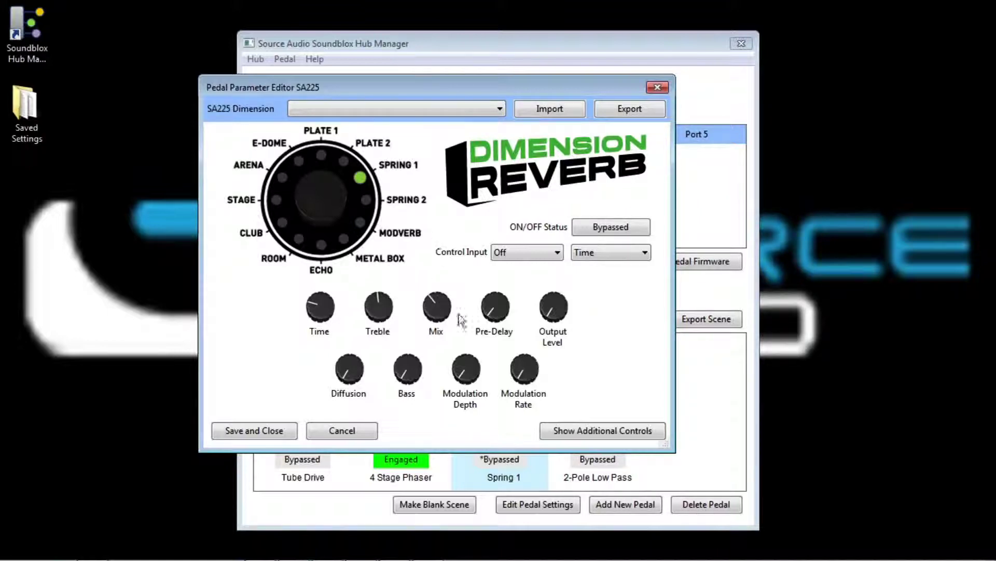
pyautogui.moveTo(449, 319); pyautogui.dragTo(439, 369)
# Step: Apply the Delay Pedal Simulator preset to the Dimension Reverb, and replace it with the Classic Amp Spring Reverb preset
pyautogui.click(450, 104)
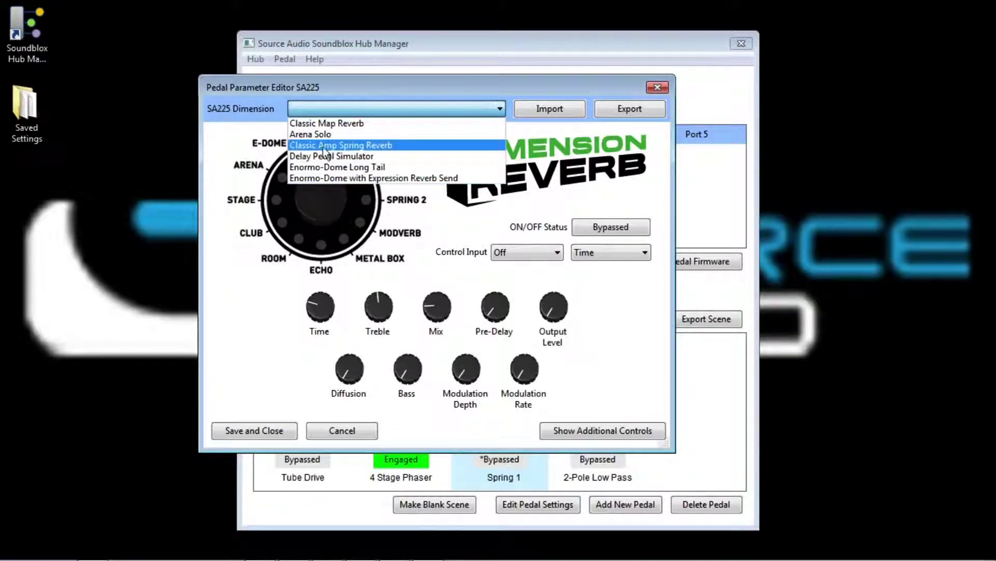
pyautogui.click(356, 155)
pyautogui.click(381, 109)
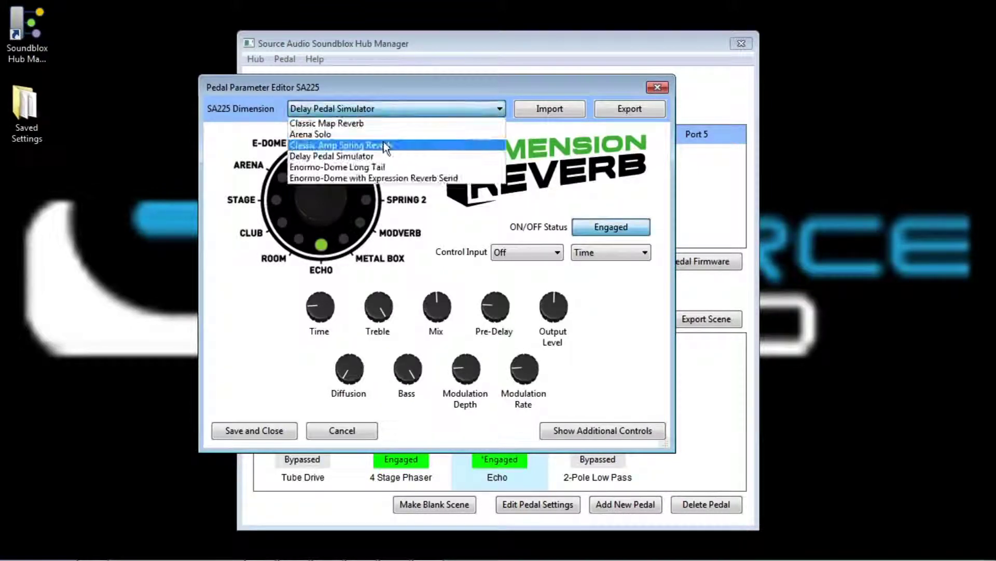
pyautogui.click(384, 144)
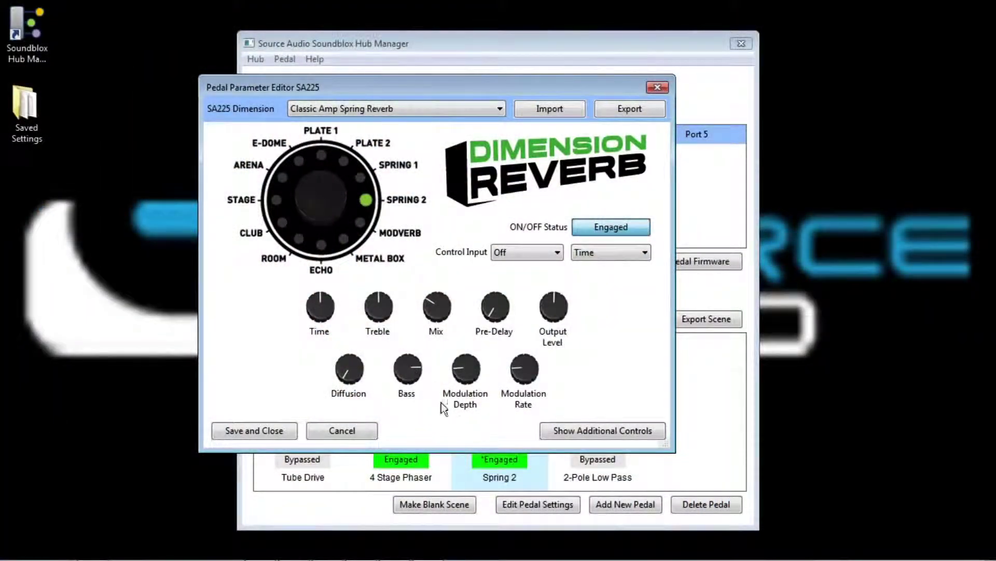
# Step: Save and close the reverb's pedal settings and save the Reggae Phaser scene with the reverb pedal selected
pyautogui.click(258, 431)
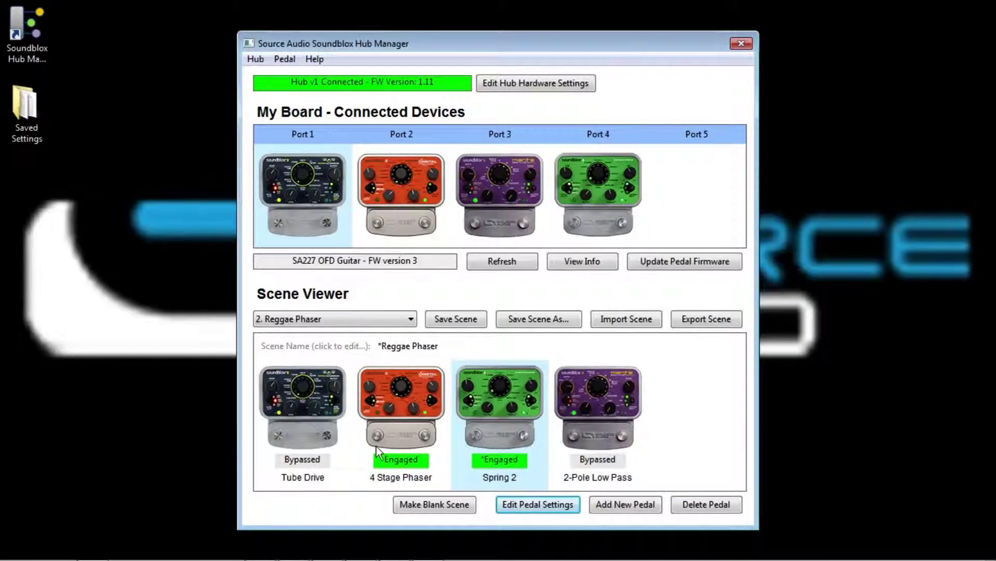
pyautogui.click(396, 401)
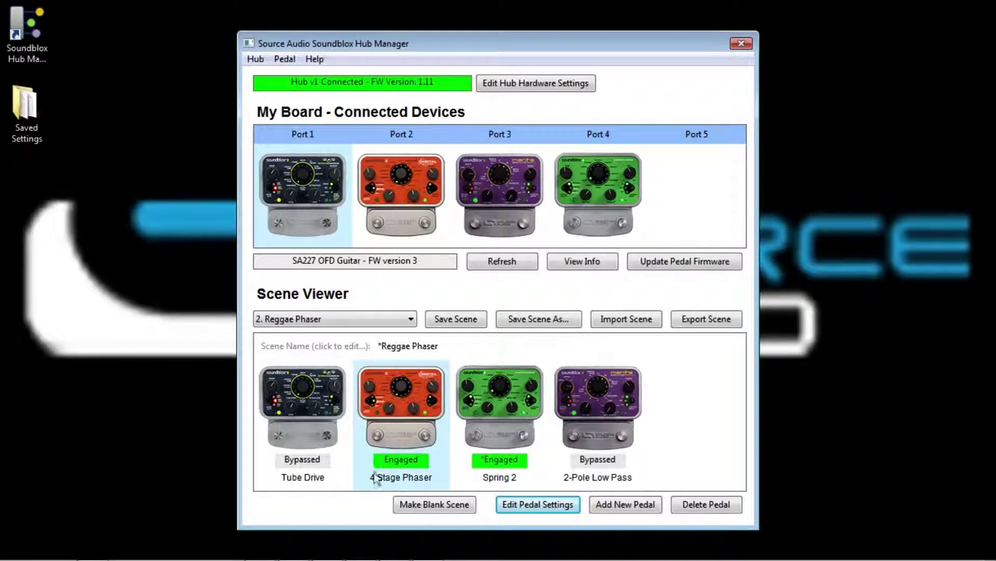
pyautogui.click(502, 401)
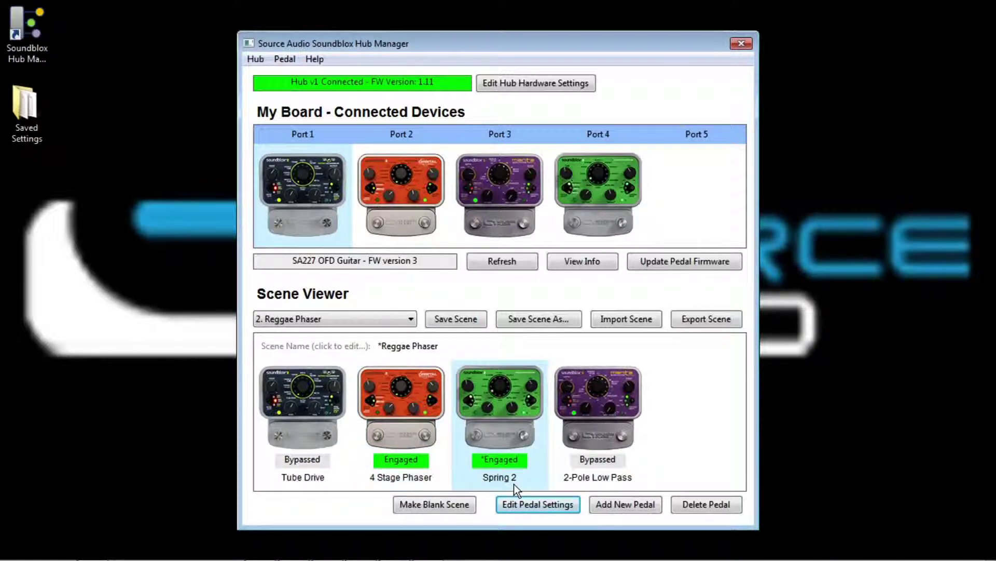
pyautogui.click(450, 320)
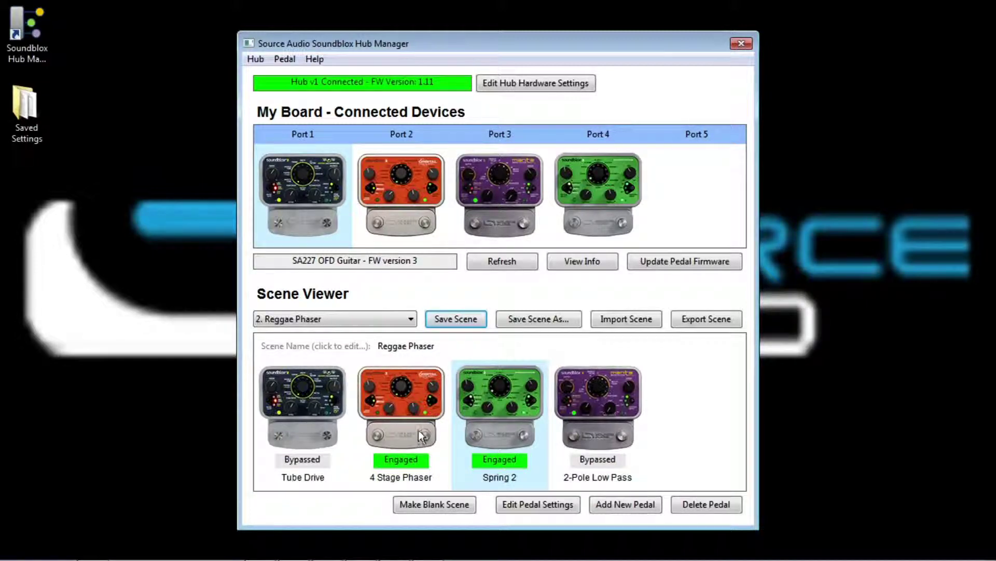
# Step: Export the Reggae Phaser scene to the Saved Settings folder as phaser_spring.scn
pyautogui.click(718, 322)
pyautogui.moveTo(455, 84); pyautogui.dragTo(321, 31)
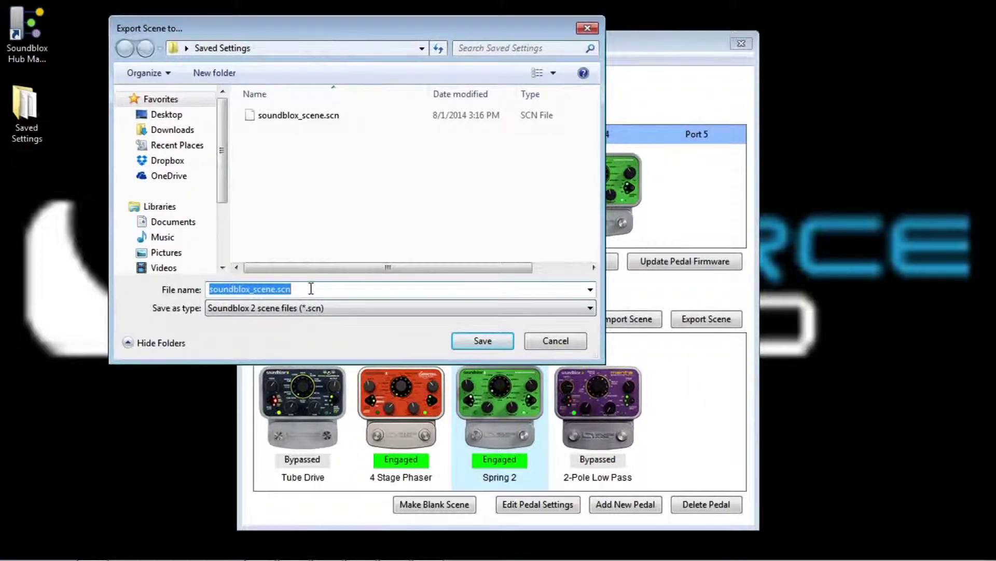
pyautogui.moveTo(275, 288); pyautogui.dragTo(44, 272)
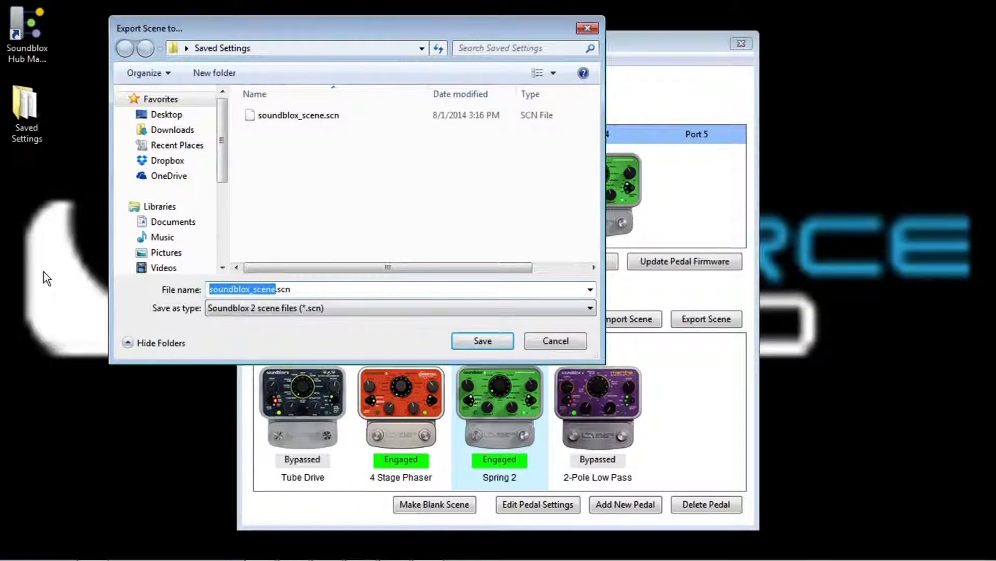
pyautogui.write('phaser_spring')
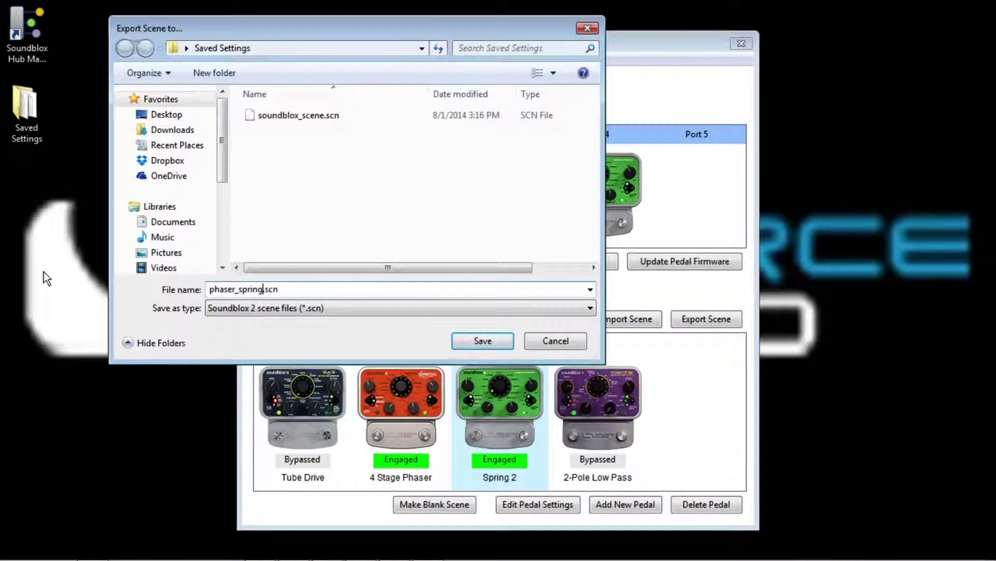
pyautogui.click(472, 341)
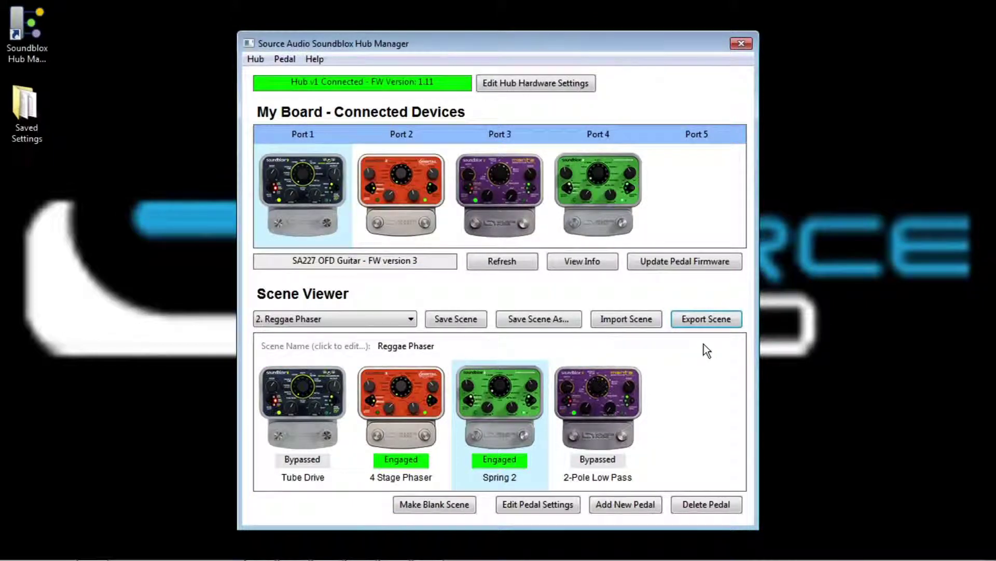
# Step: Check the exported phaser_spring.scn file in the desktop's Saved Settings folder and close the folder window
pyautogui.doubleClick(26, 112)
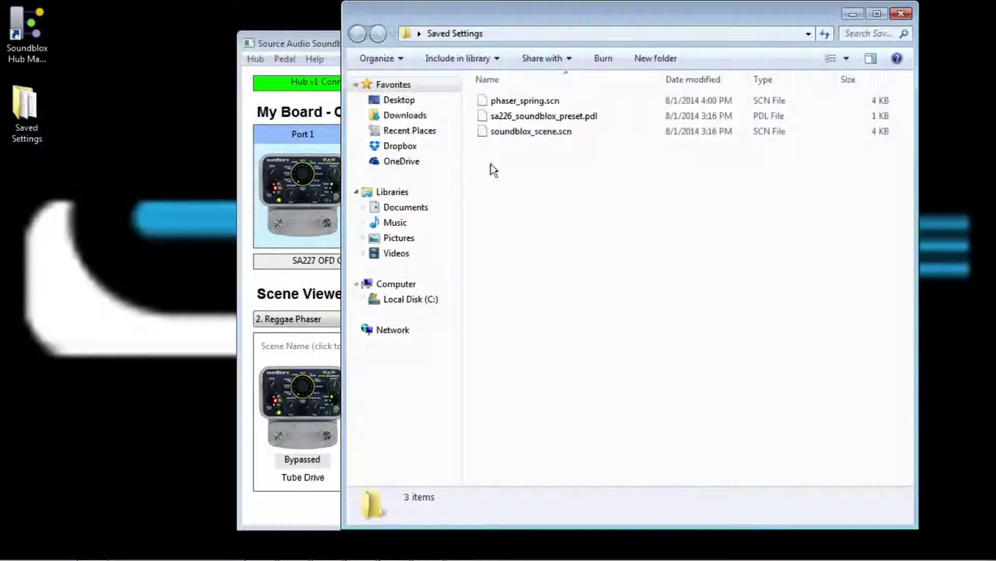
pyautogui.click(537, 101)
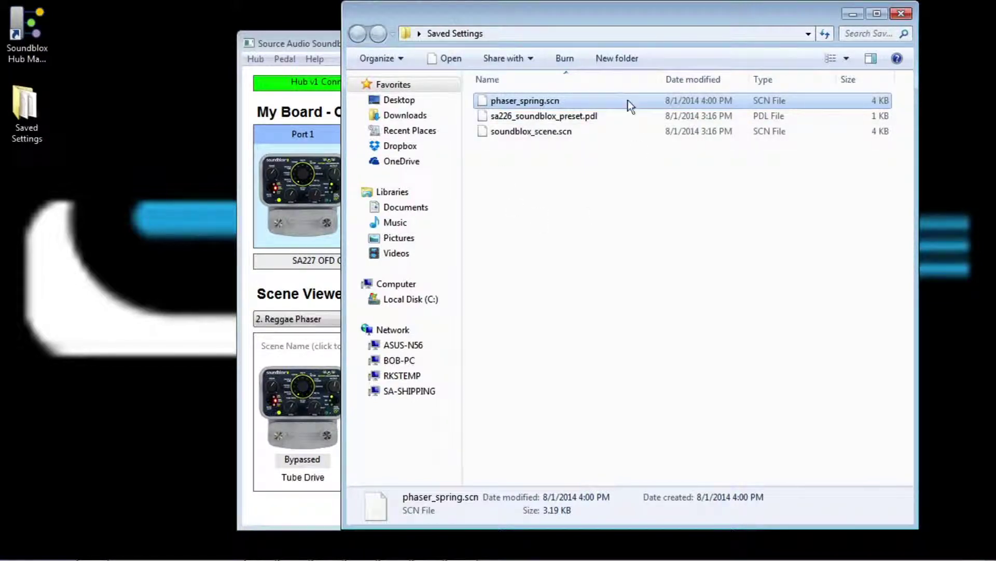
pyautogui.click(901, 13)
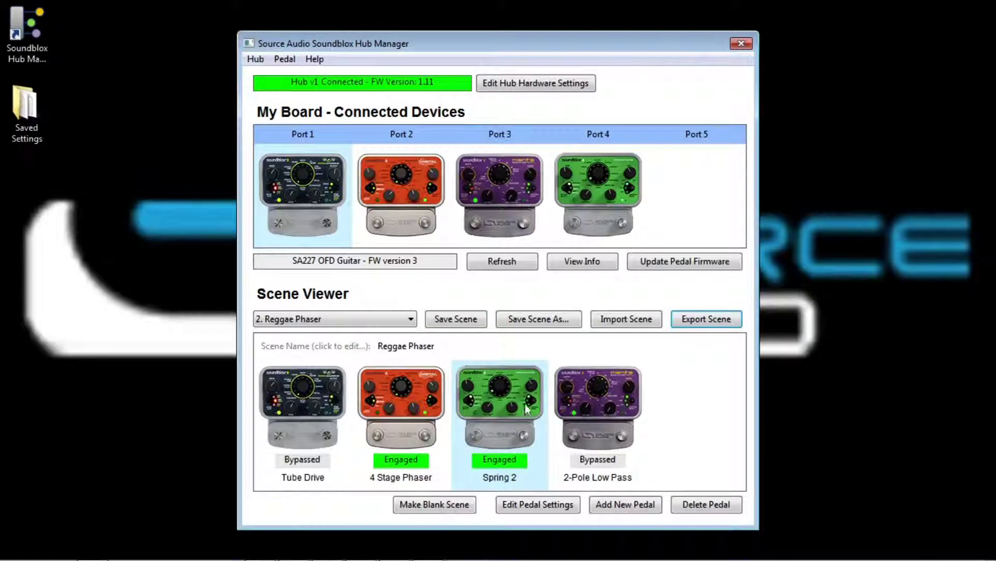
pyautogui.click(383, 319)
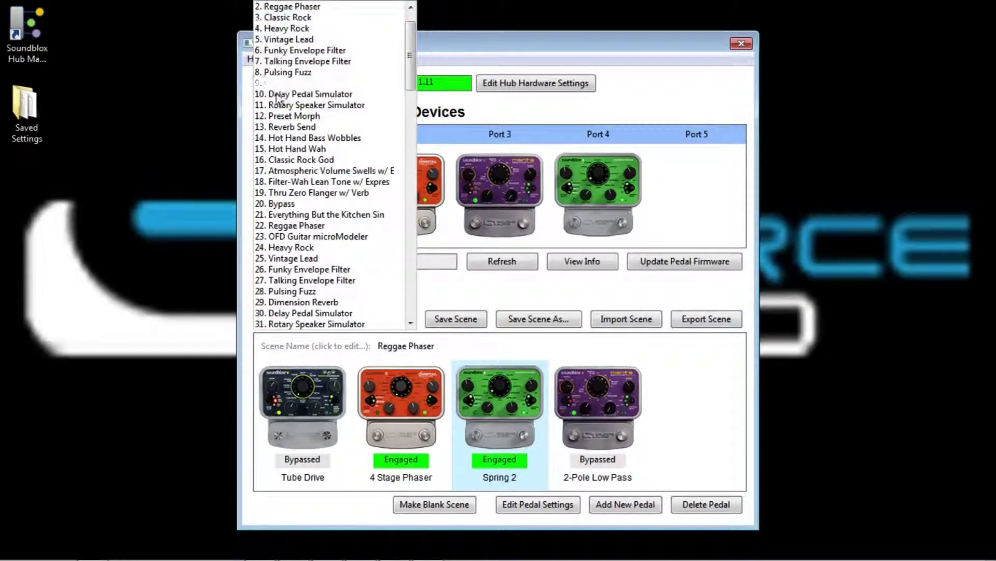
pyautogui.click(188, 324)
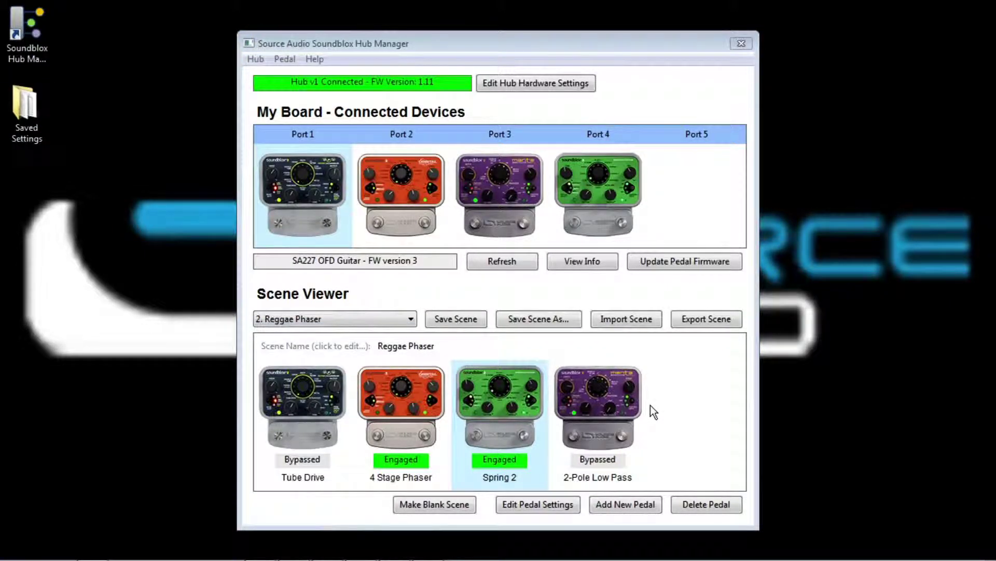